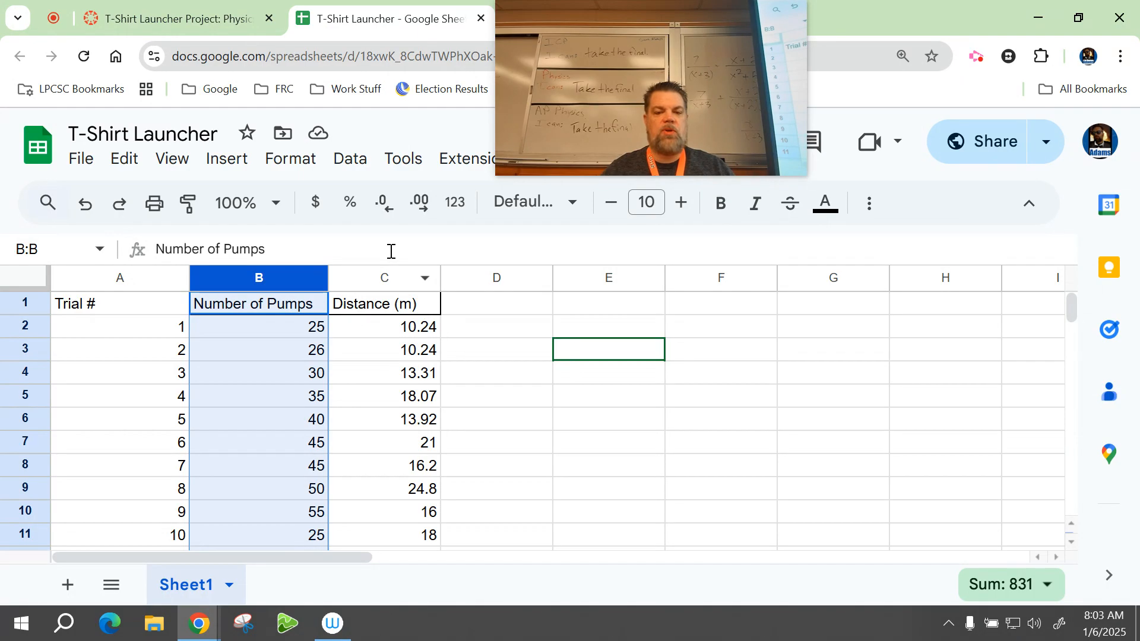
# - Insert a chart from the Number of Pumps and Distance (m) columns, B and C
pyautogui.keyDown('shift'); pyautogui.click(393, 279); pyautogui.keyUp('shift')
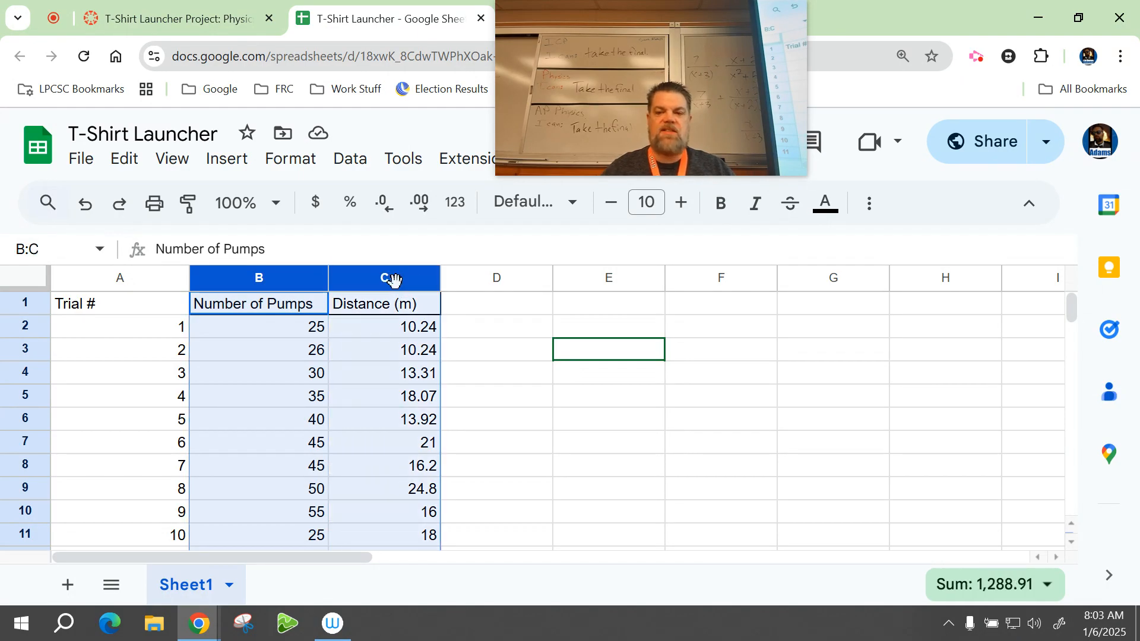
pyautogui.moveTo(594, 121); pyautogui.dragTo(679, 125)
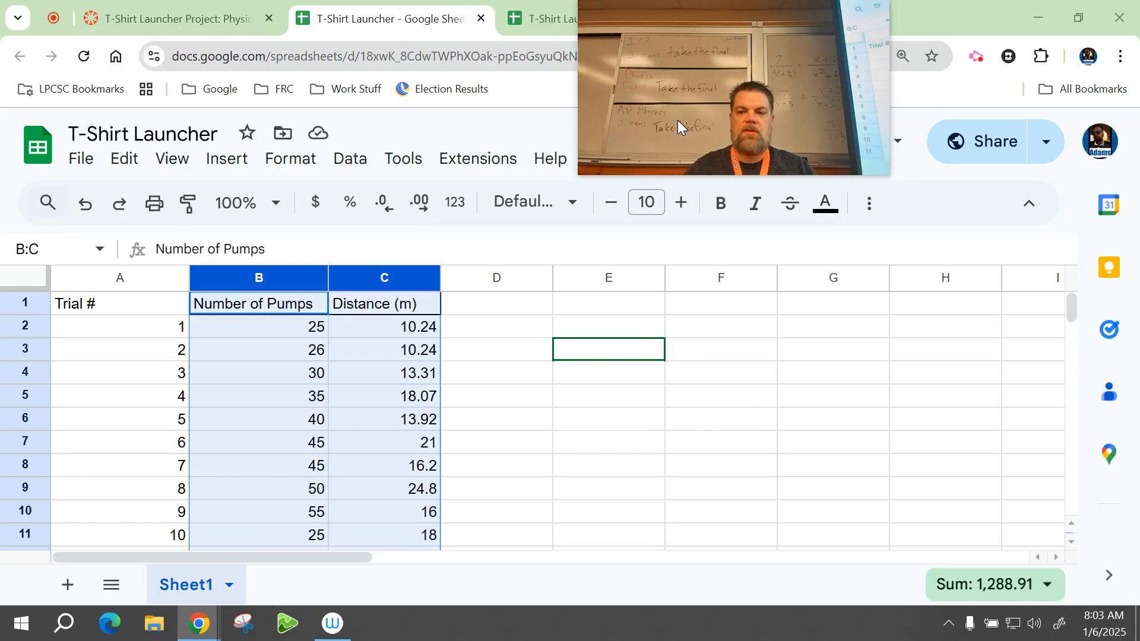
pyautogui.click(224, 155)
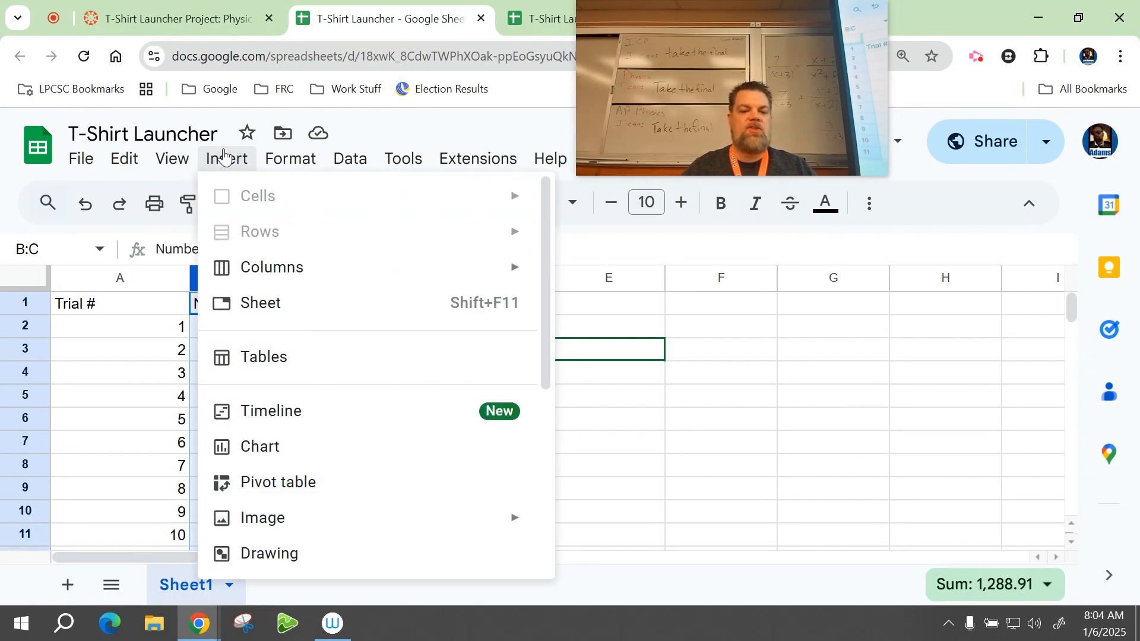
pyautogui.click(258, 449)
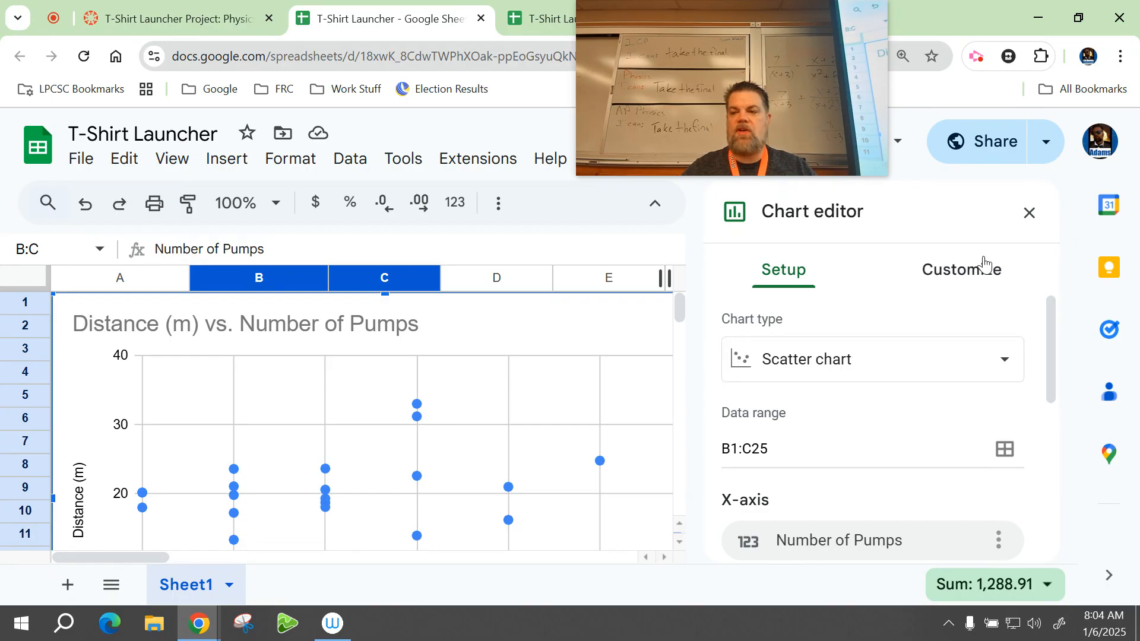
# - Look through the new scatter chart's setup and customization options, and close the chart editor
pyautogui.scroll(-3, 919, 304)
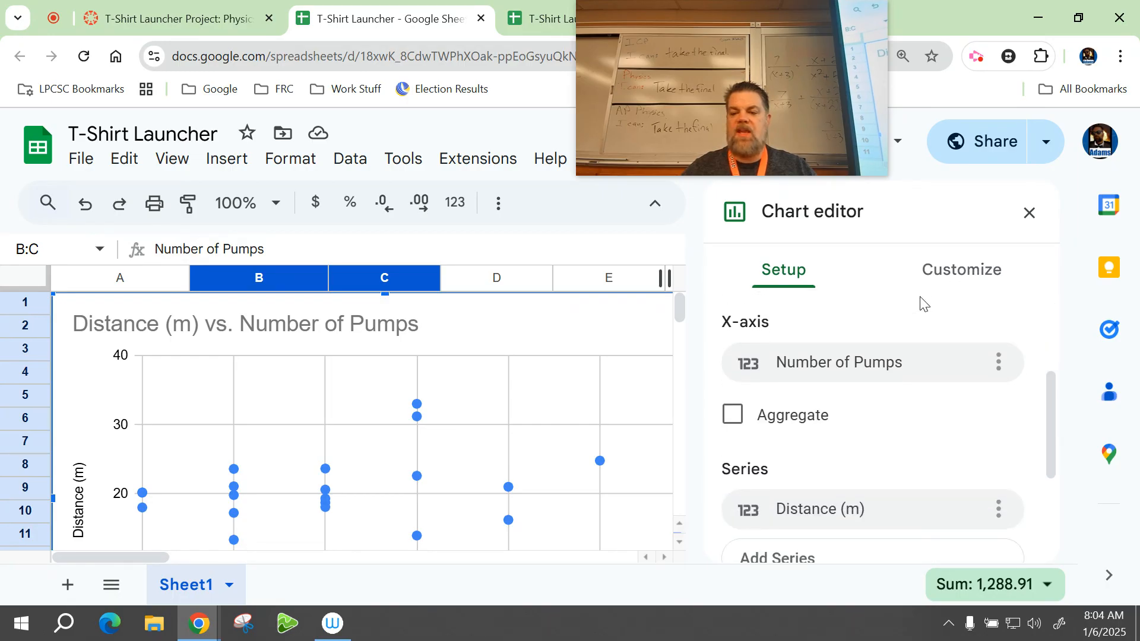
pyautogui.click(972, 283)
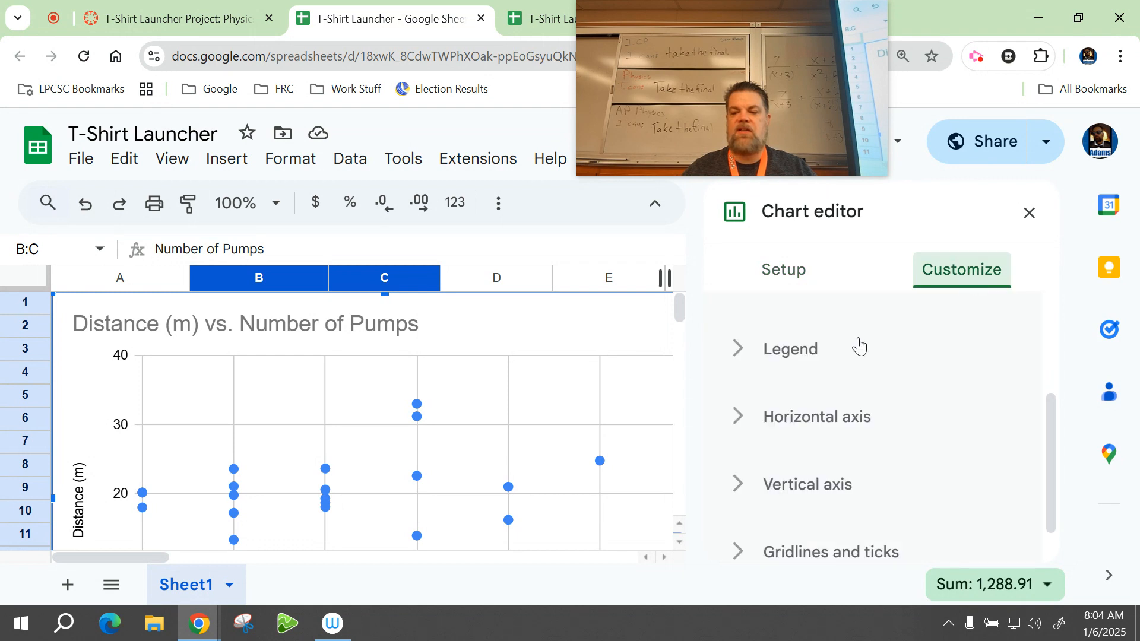
pyautogui.scroll(-1, 845, 350)
pyautogui.scroll(4, 852, 359)
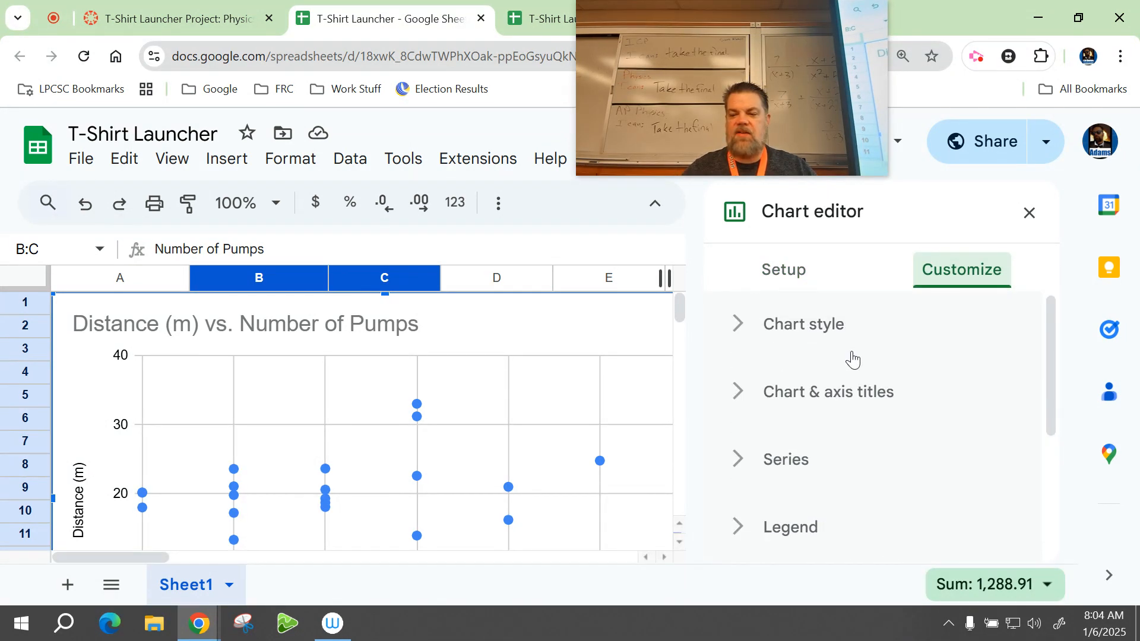
pyautogui.scroll(-2, 853, 359)
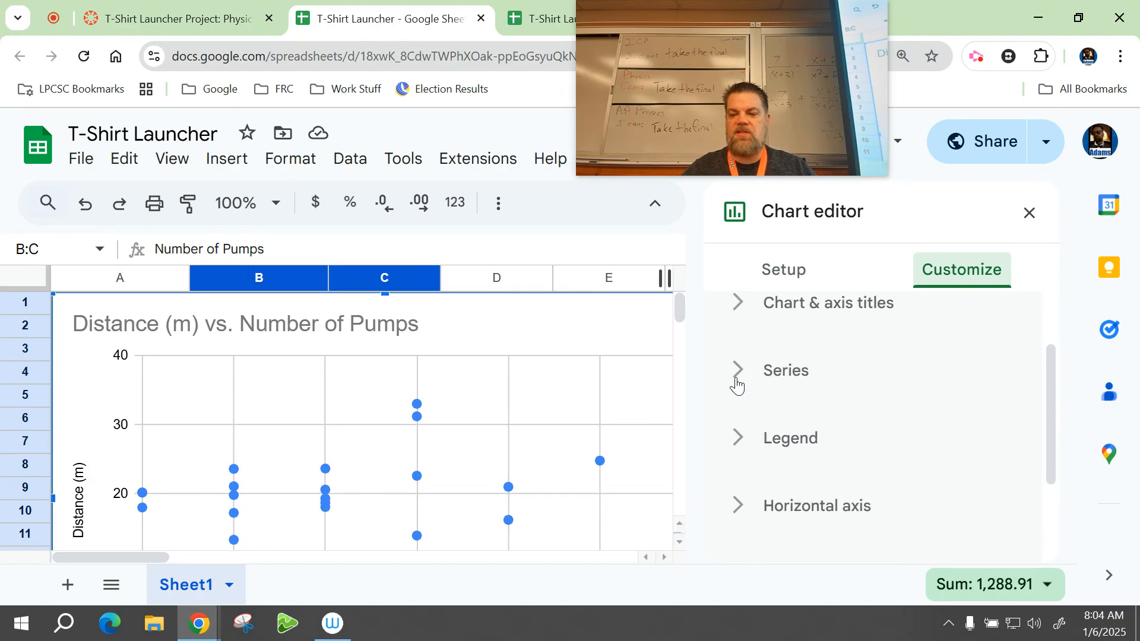
pyautogui.click(1024, 218)
# - Move the Distance (m) vs. Number of Pumps chart to its own sheet
pyautogui.click(683, 326)
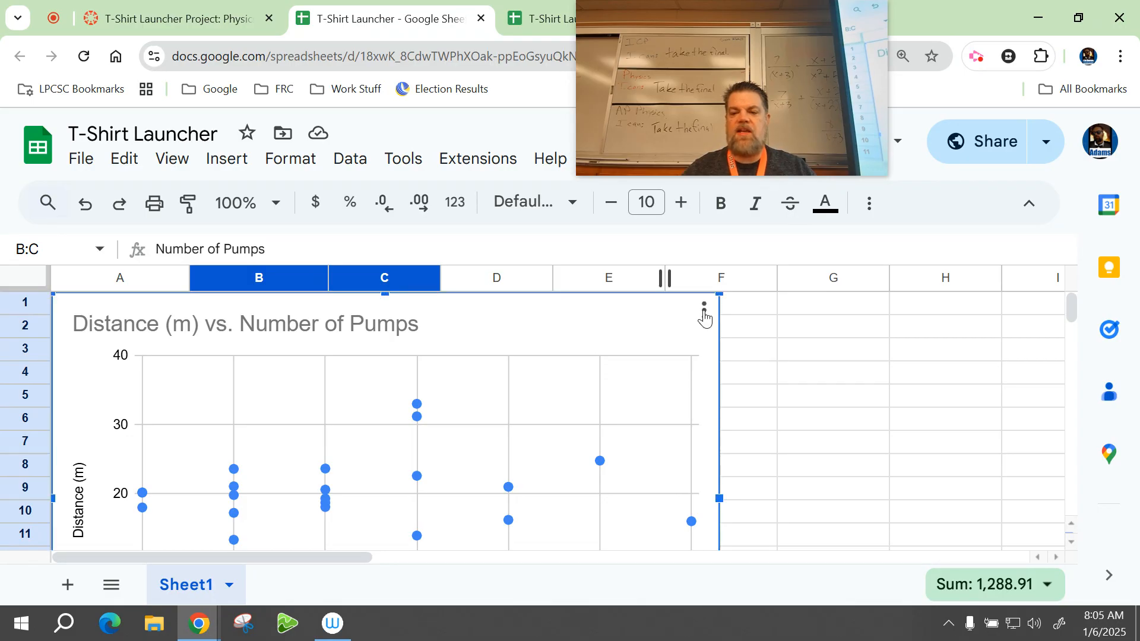
pyautogui.click(705, 310)
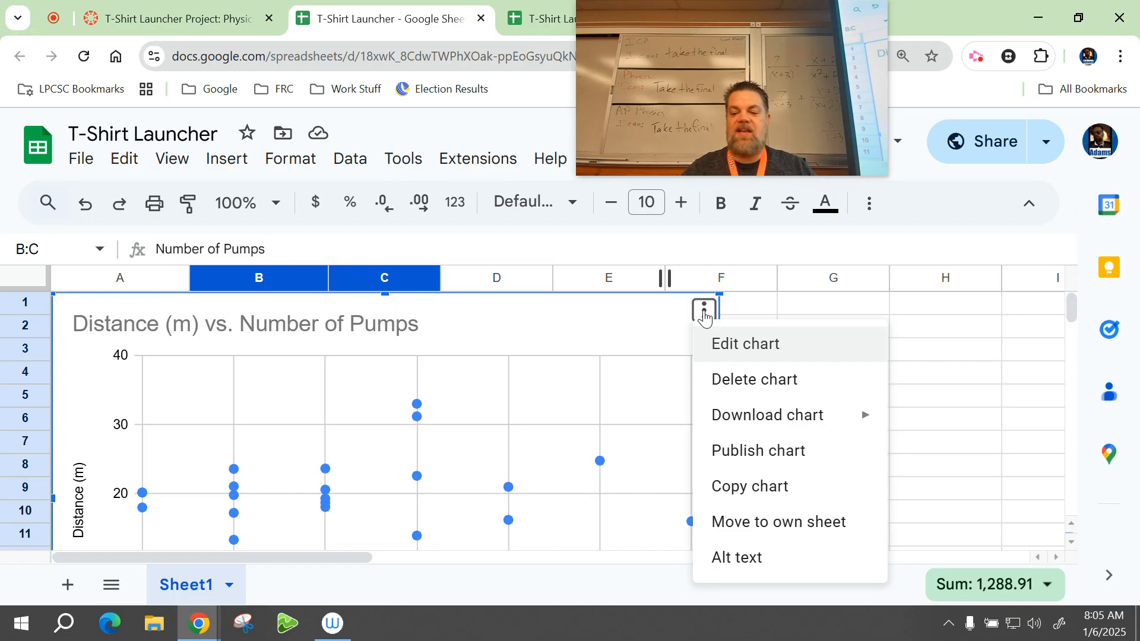
pyautogui.click(756, 533)
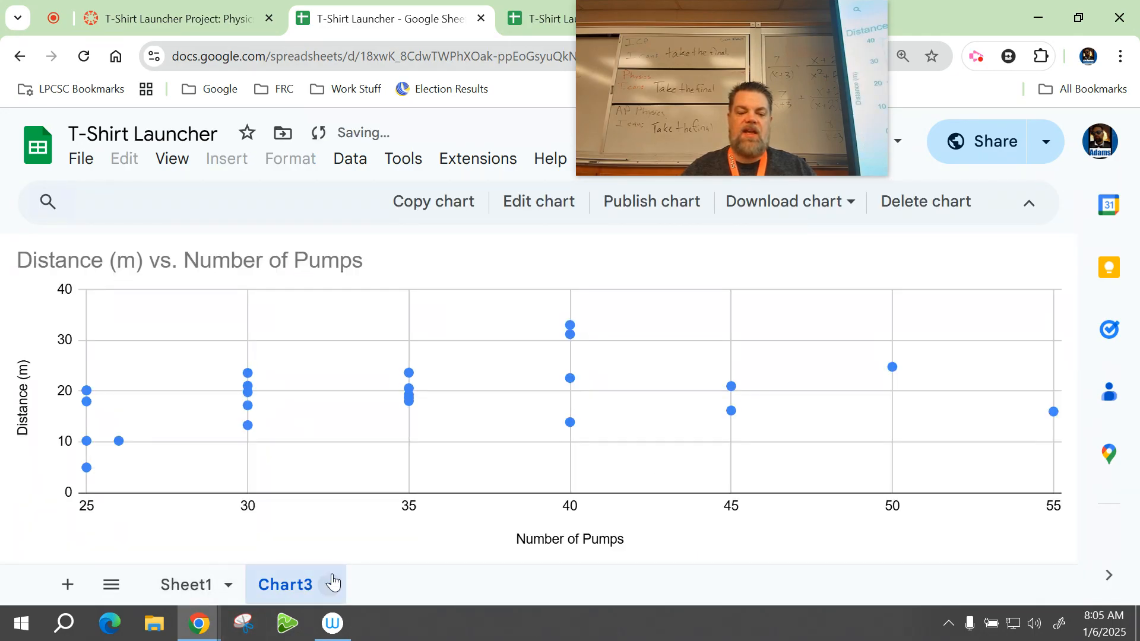
# - Rename the new chart sheet as "Dist. vs. Pumps"
pyautogui.doubleClick(297, 589)
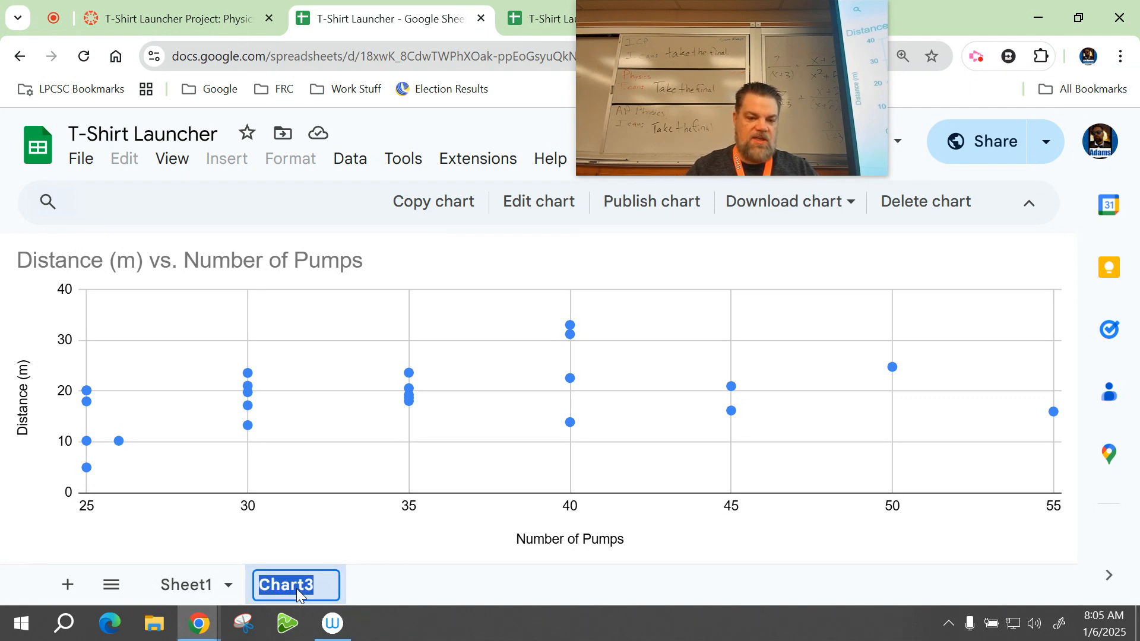
pyautogui.write('P')
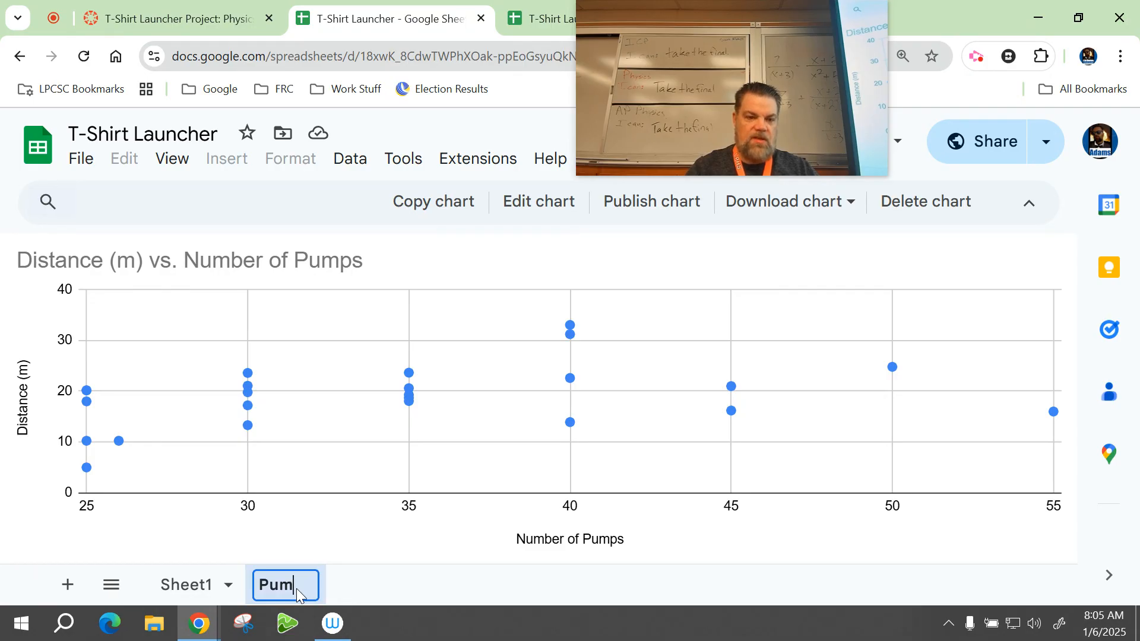
pyautogui.write('umps')
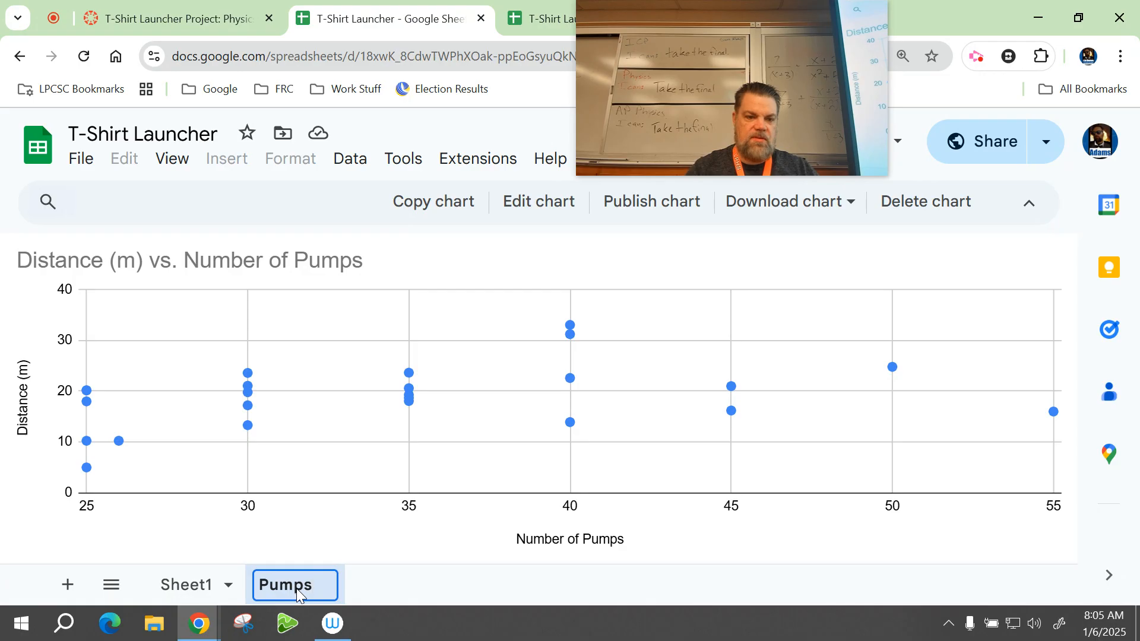
pyautogui.press('BackSpace')
pyautogui.press('BackSpace')
pyautogui.press('BackSpace')
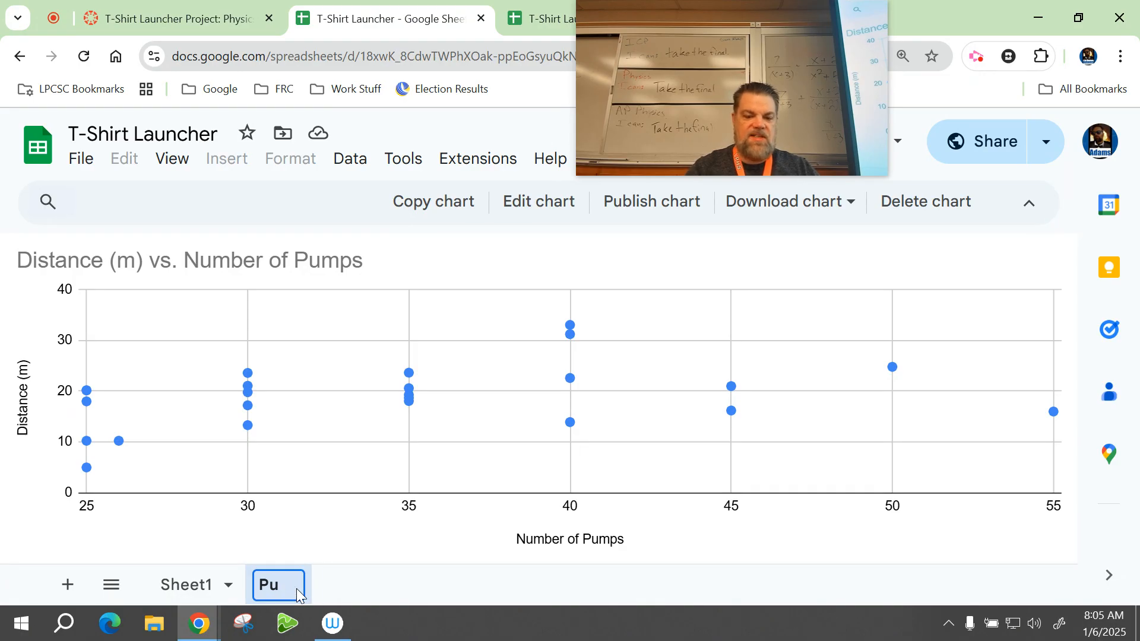
pyautogui.press('BackSpace')
pyautogui.write('Distance')
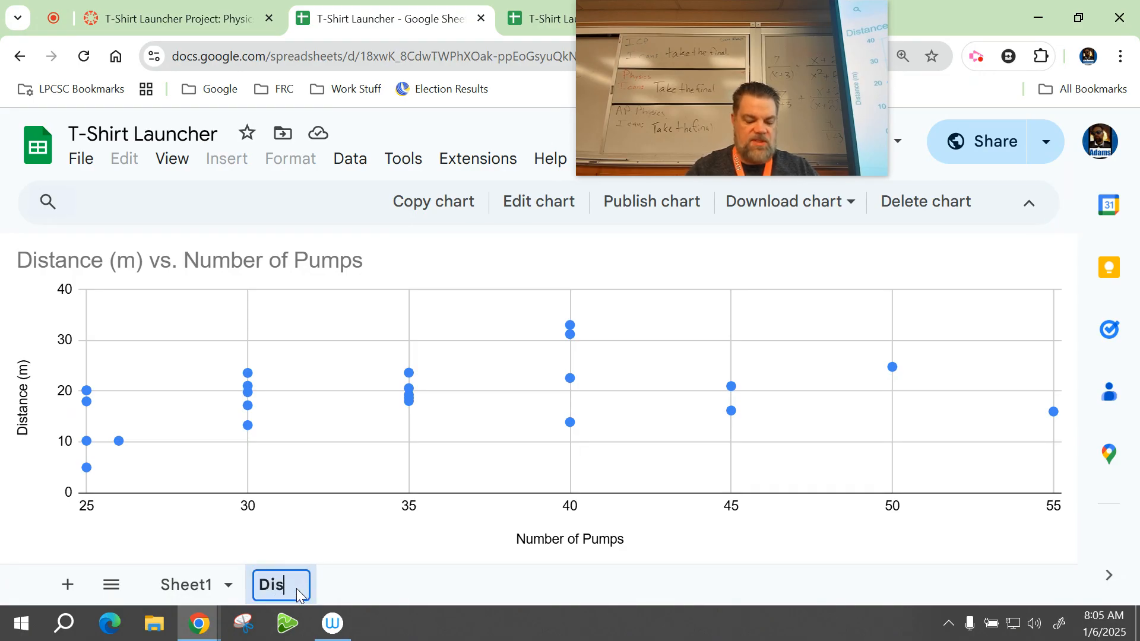
pyautogui.press('BackSpace')
pyautogui.press('BackSpace')
pyautogui.press('BackSpace')
pyautogui.press('BackSpace')
pyautogui.press('BackSpace')
pyautogui.press('BackSpace')
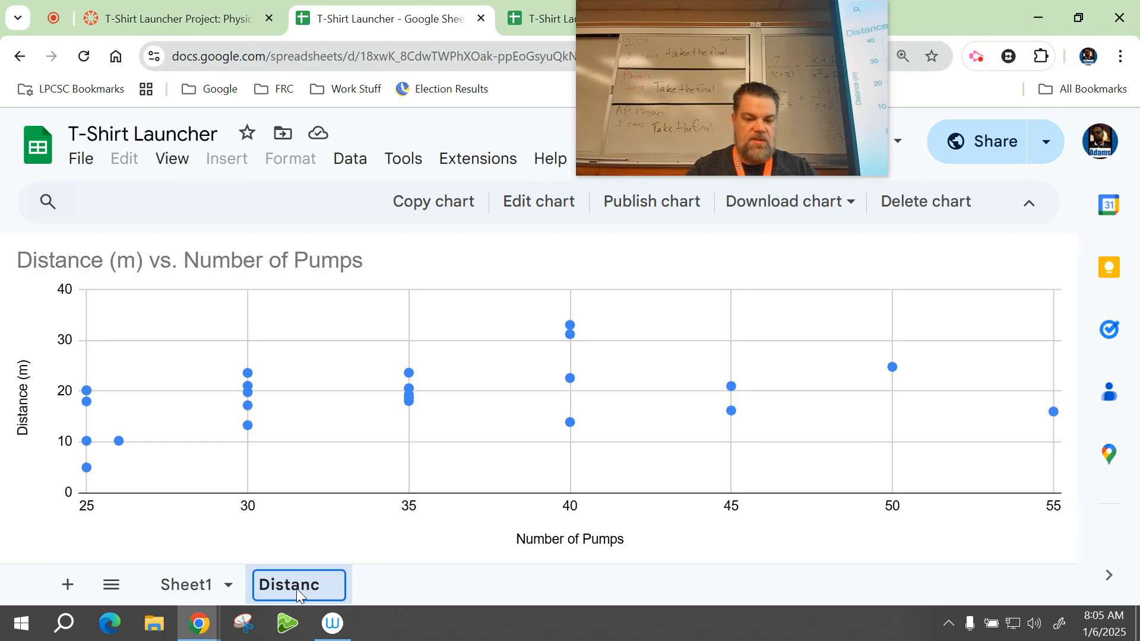
pyautogui.write('st. vs. Pun')
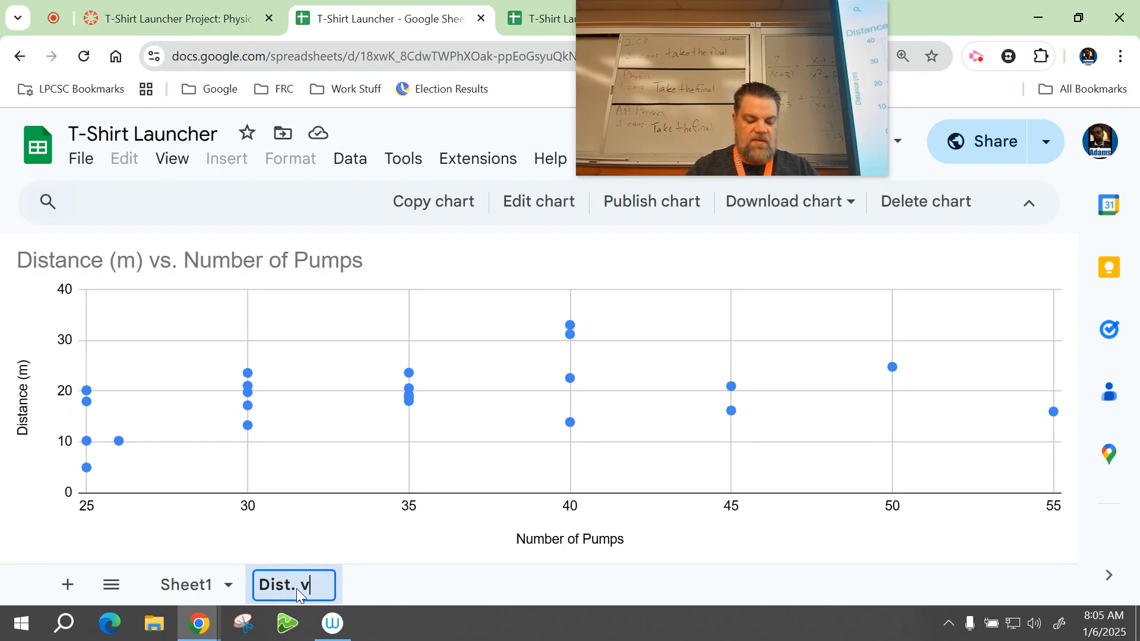
pyautogui.press('BackSpace')
pyautogui.write('mps')
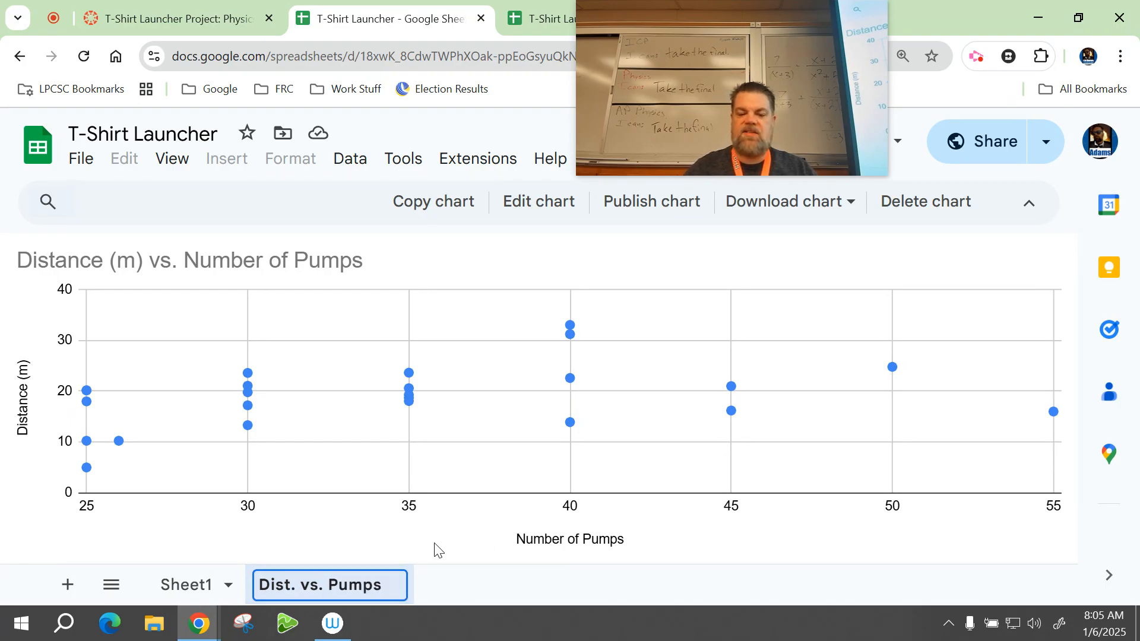
pyautogui.press('Return')
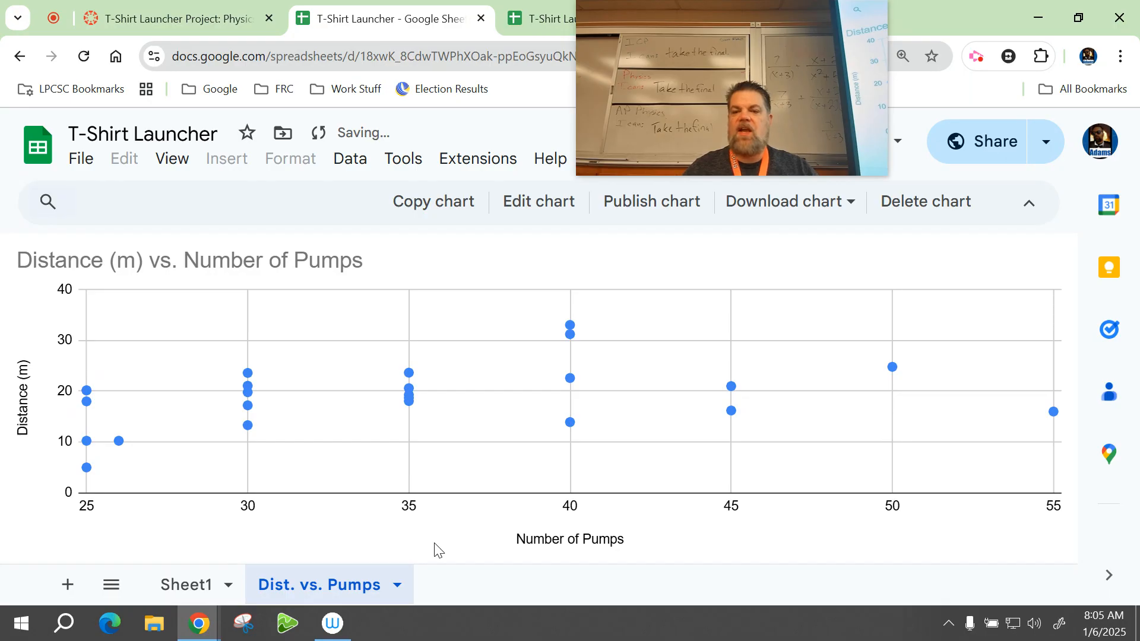
# - Open the scatter chart for editing and bring up its customization options
pyautogui.click(531, 217)
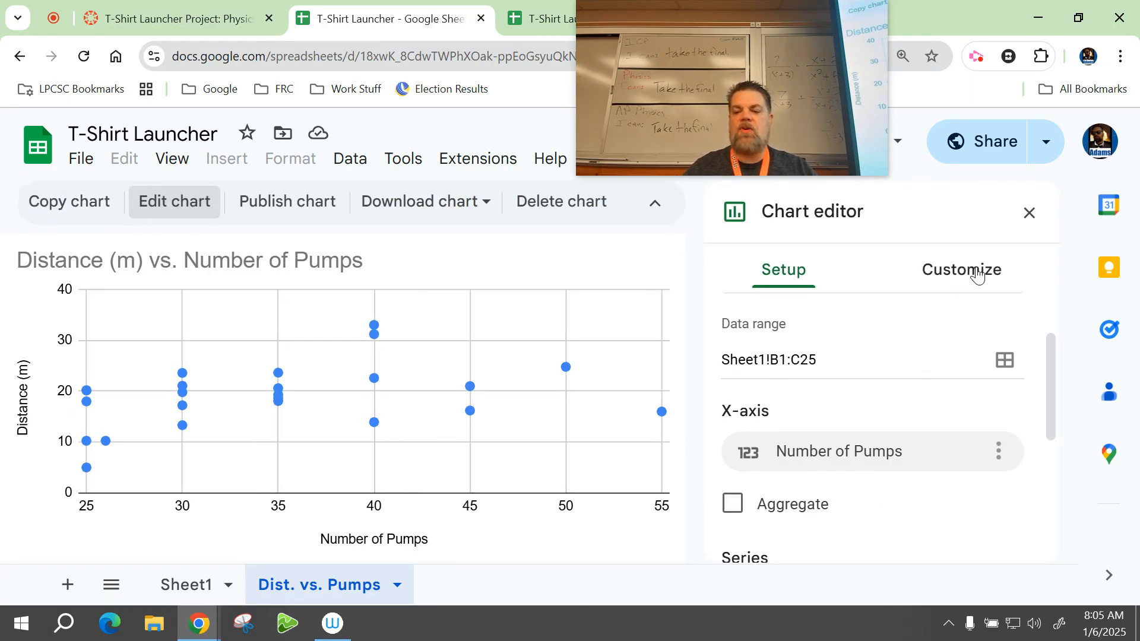
pyautogui.scroll(-1, 960, 308)
pyautogui.scroll(-3, 957, 308)
pyautogui.scroll(5, 978, 314)
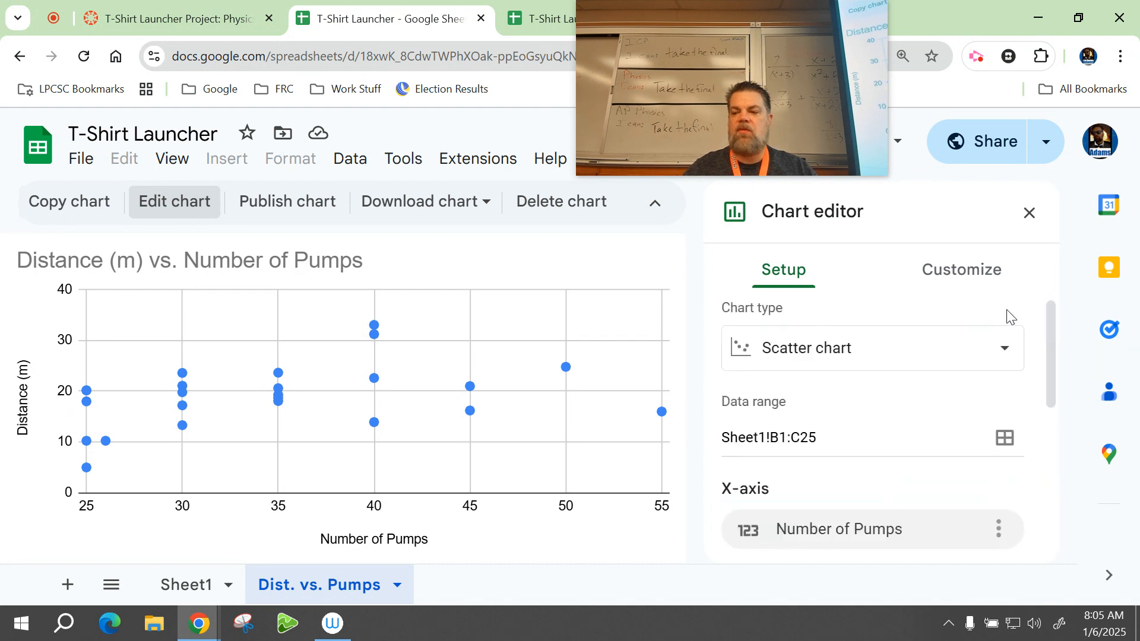
pyautogui.click(962, 283)
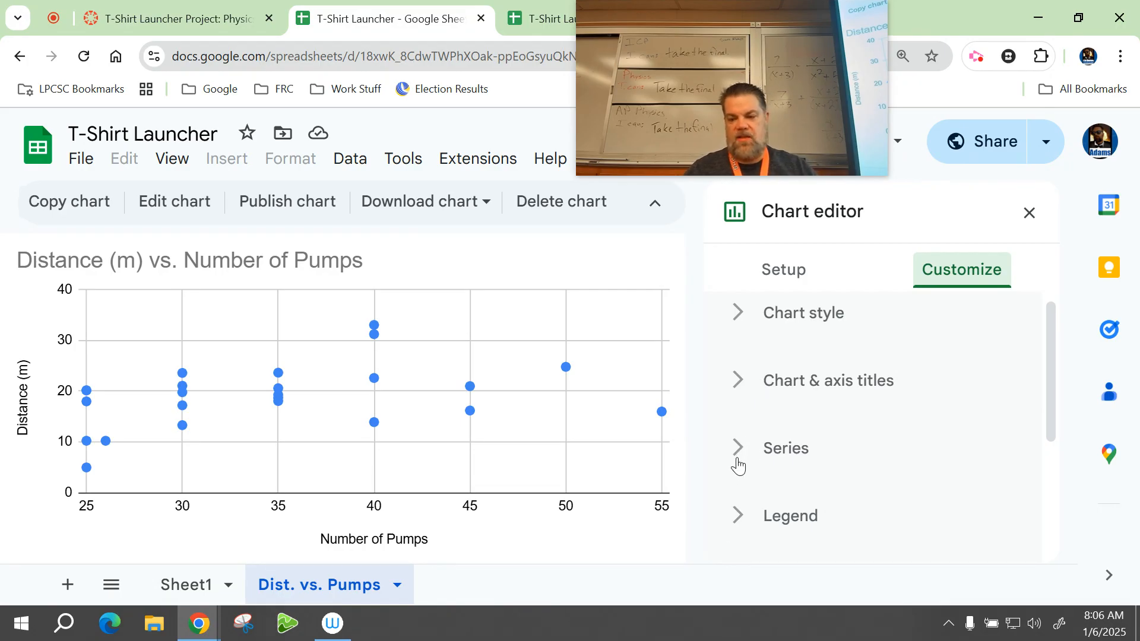
pyautogui.click(738, 515)
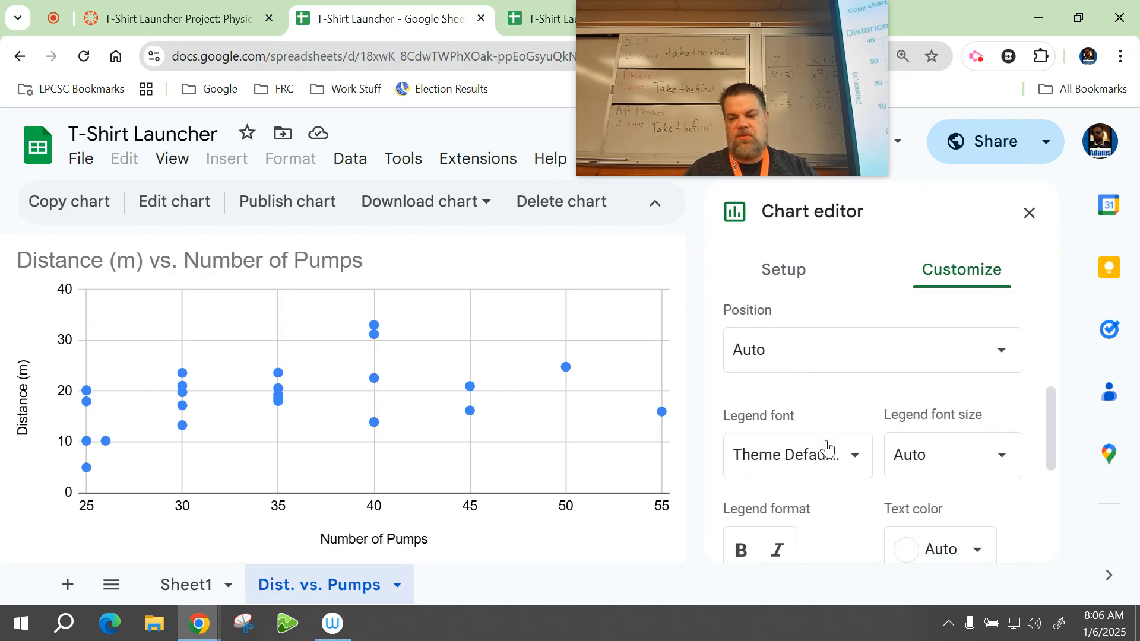
pyautogui.scroll(-3, 827, 449)
pyautogui.scroll(3, 826, 449)
pyautogui.click(864, 362)
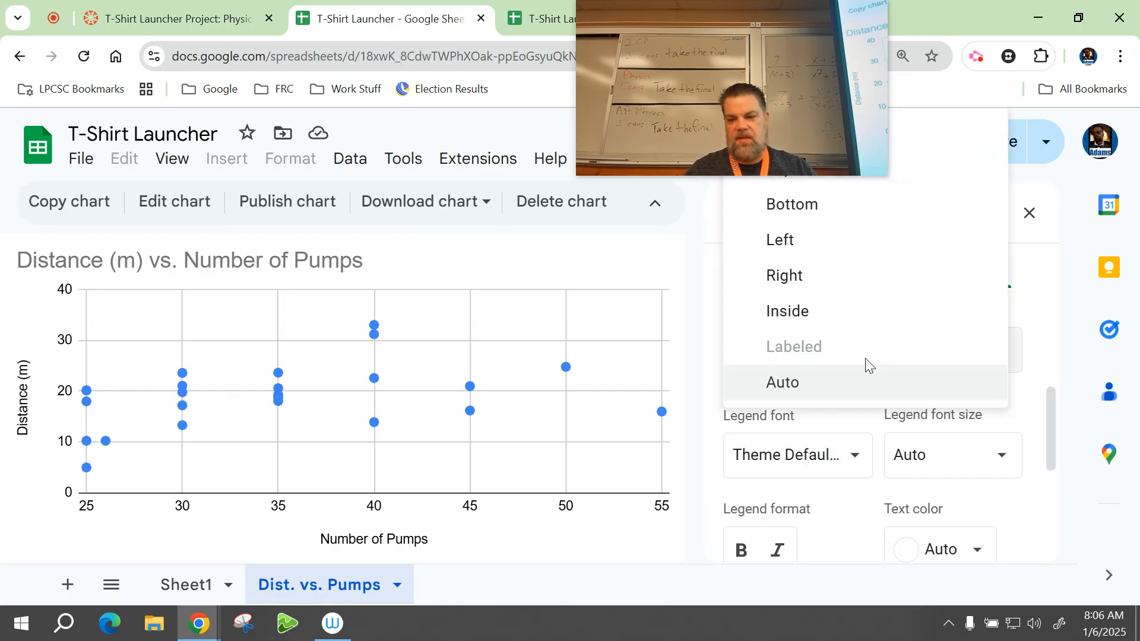
pyautogui.scroll(4, 1053, 329)
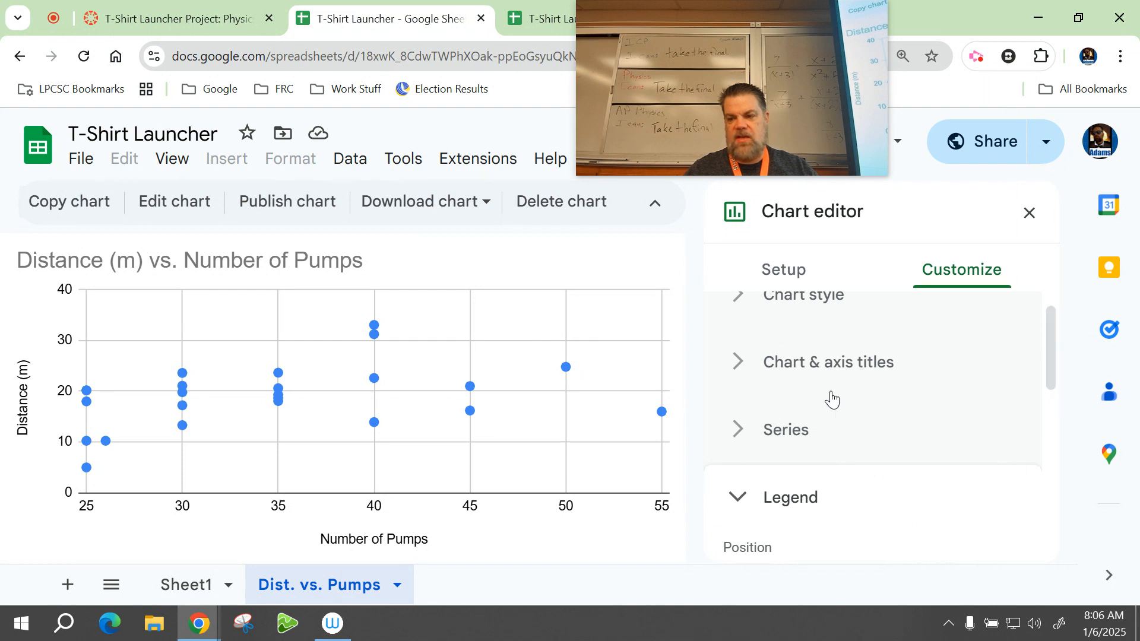
# - Add a linear trendline to the Distance (m) series of the scatter chart
pyautogui.click(730, 440)
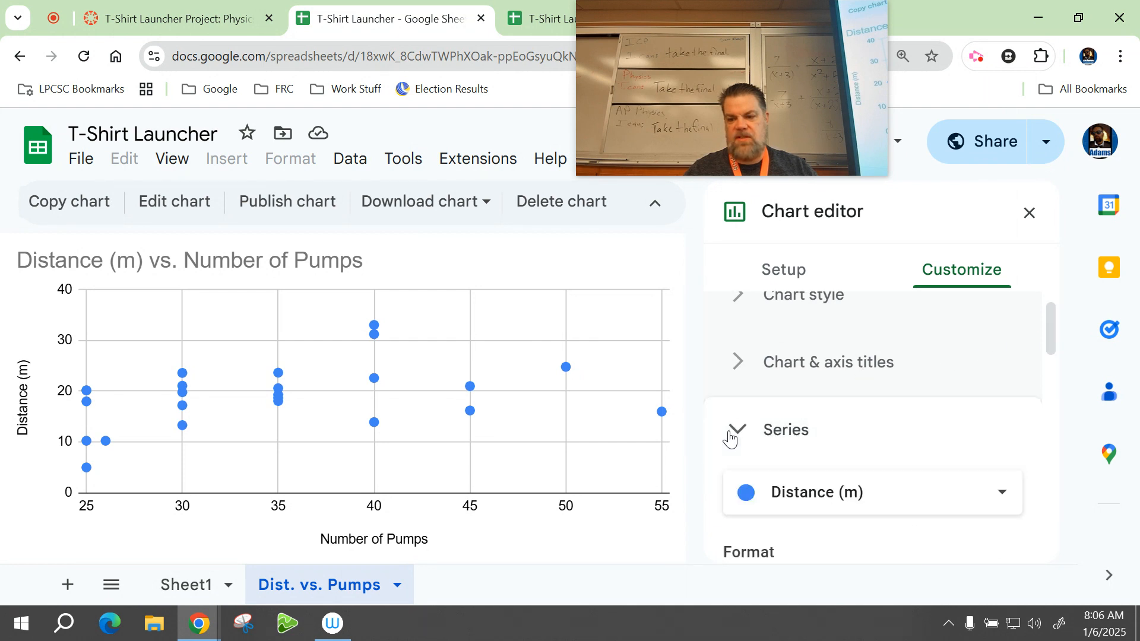
pyautogui.scroll(-6, 731, 427)
pyautogui.scroll(-5, 757, 419)
pyautogui.scroll(5, 754, 419)
pyautogui.scroll(5, 754, 416)
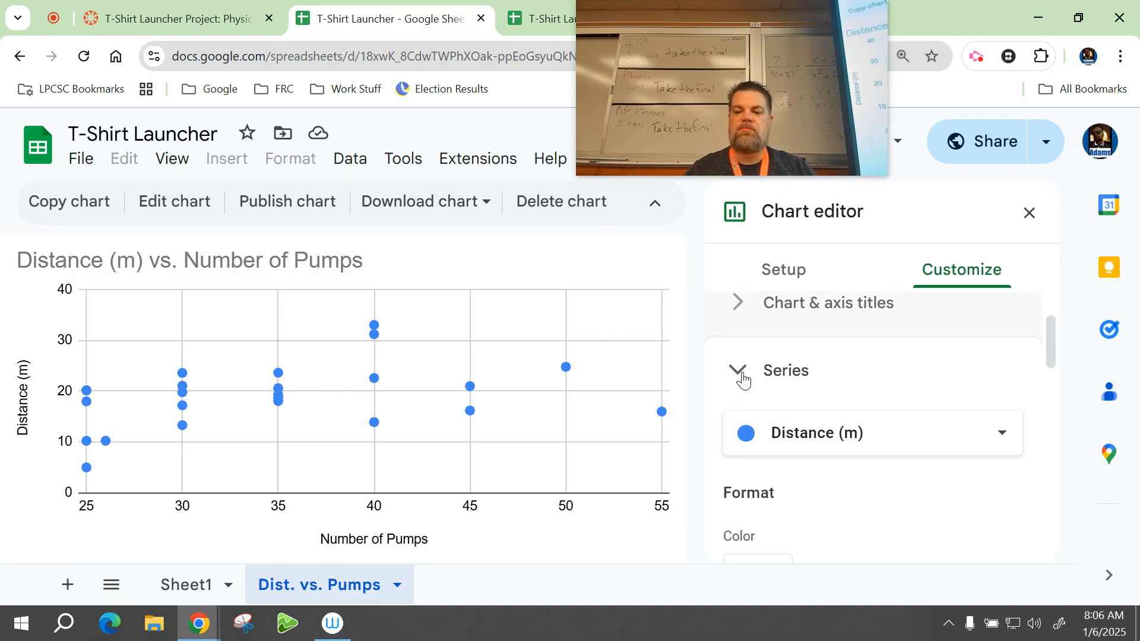
pyautogui.scroll(-4, 742, 380)
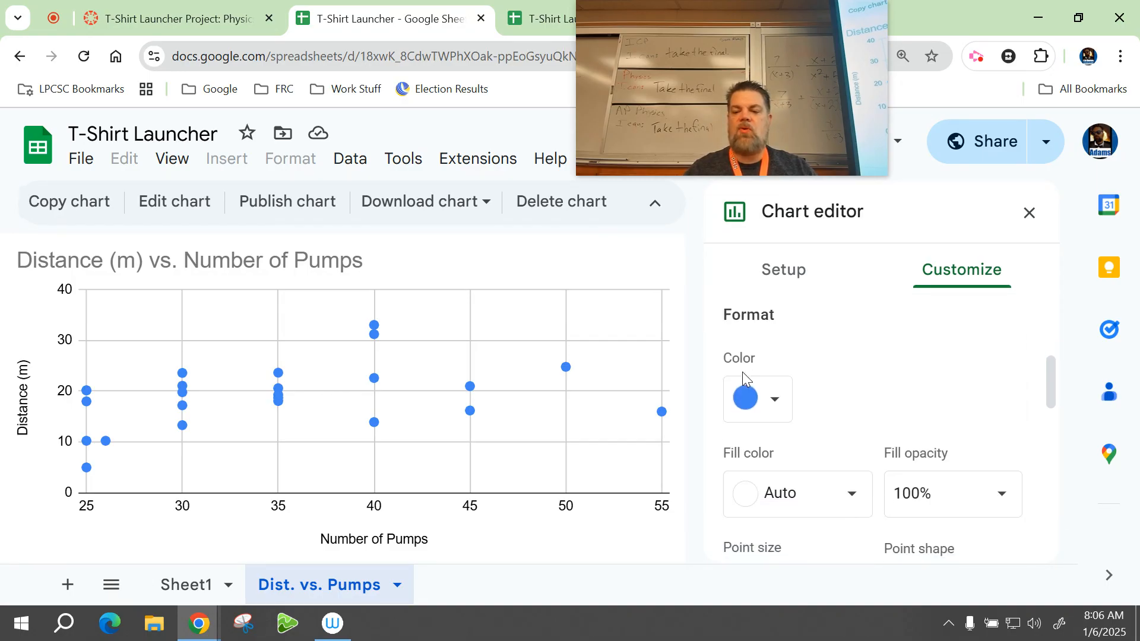
pyautogui.scroll(-5, 742, 374)
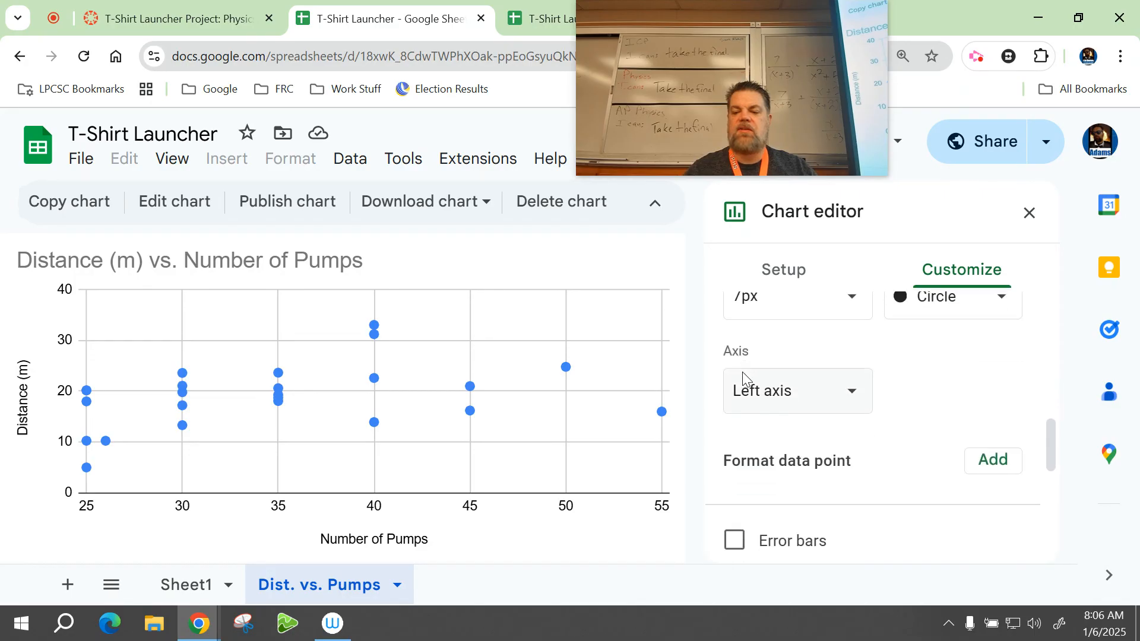
pyautogui.scroll(-1, 741, 371)
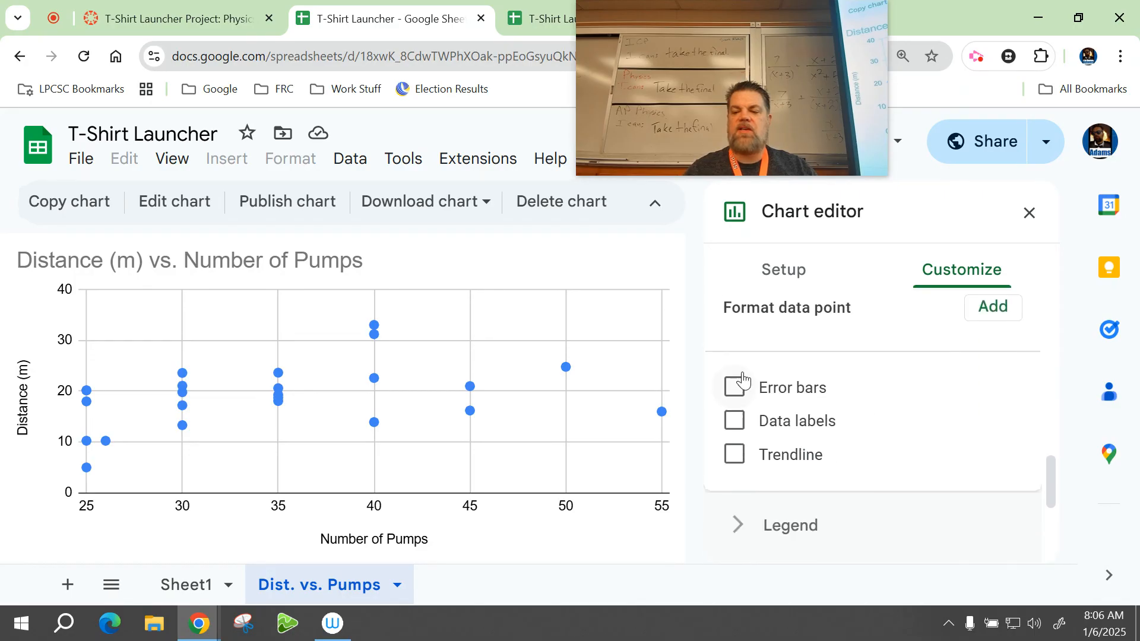
pyautogui.click(736, 458)
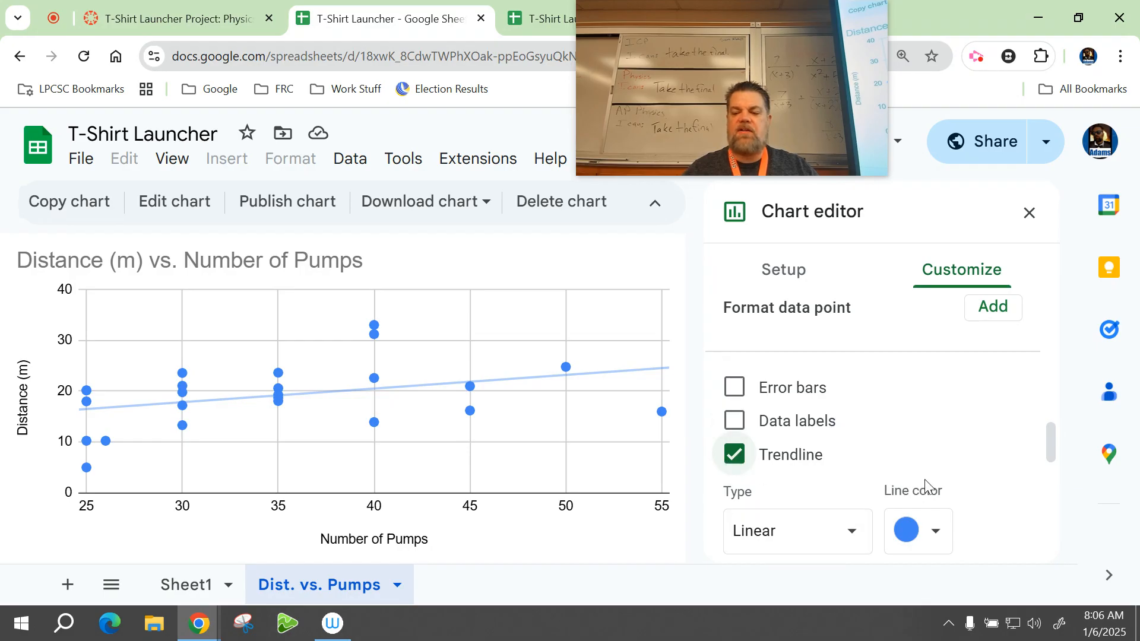
# - Set the trendline's line color to red
pyautogui.click(936, 533)
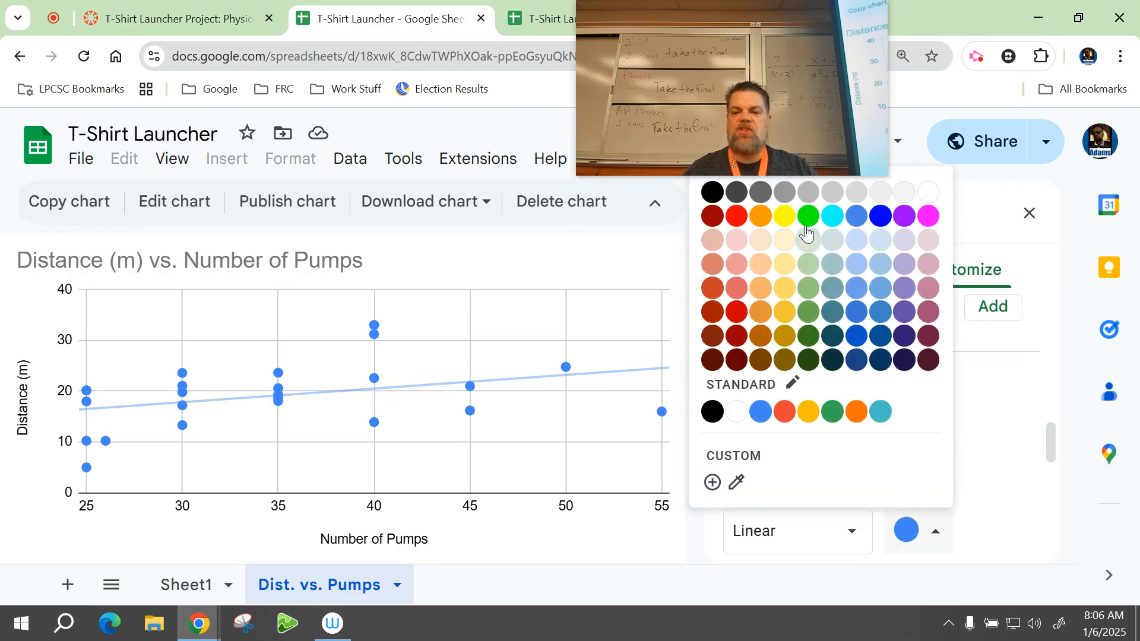
pyautogui.click(736, 217)
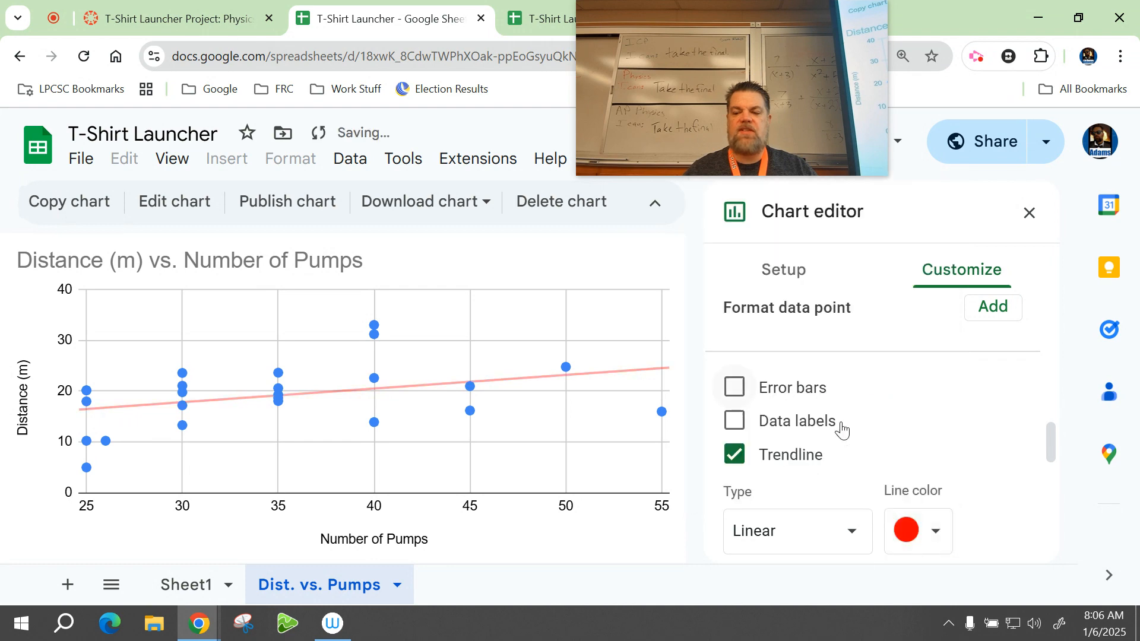
pyautogui.scroll(-1, 865, 428)
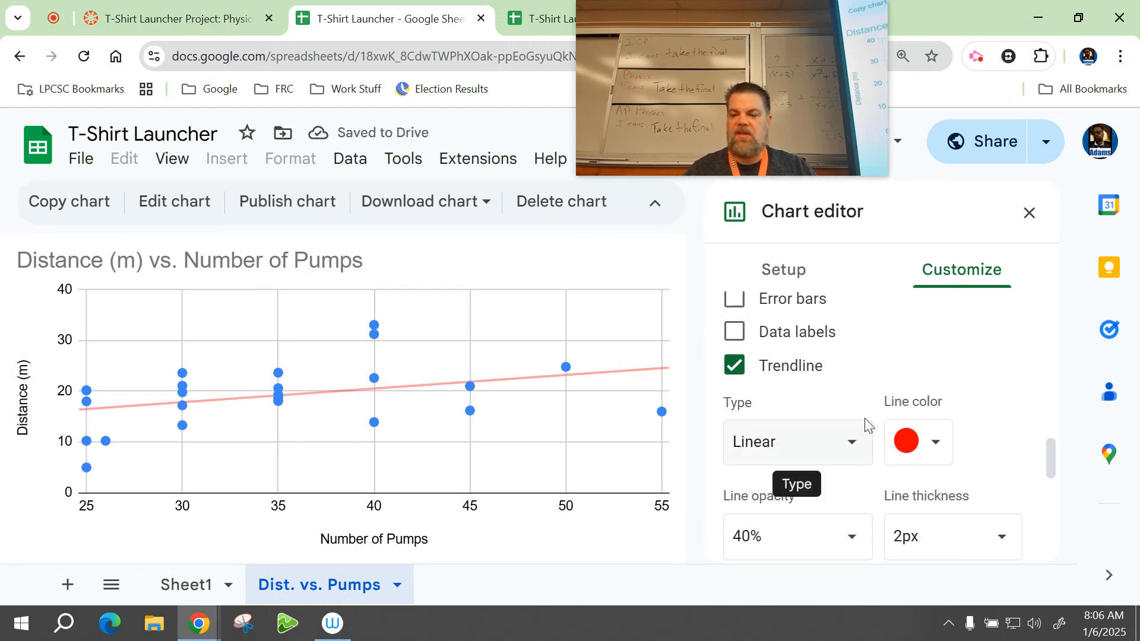
# - Set the trendline's line thickness to 4px
pyautogui.scroll(-1, 863, 415)
pyautogui.click(997, 450)
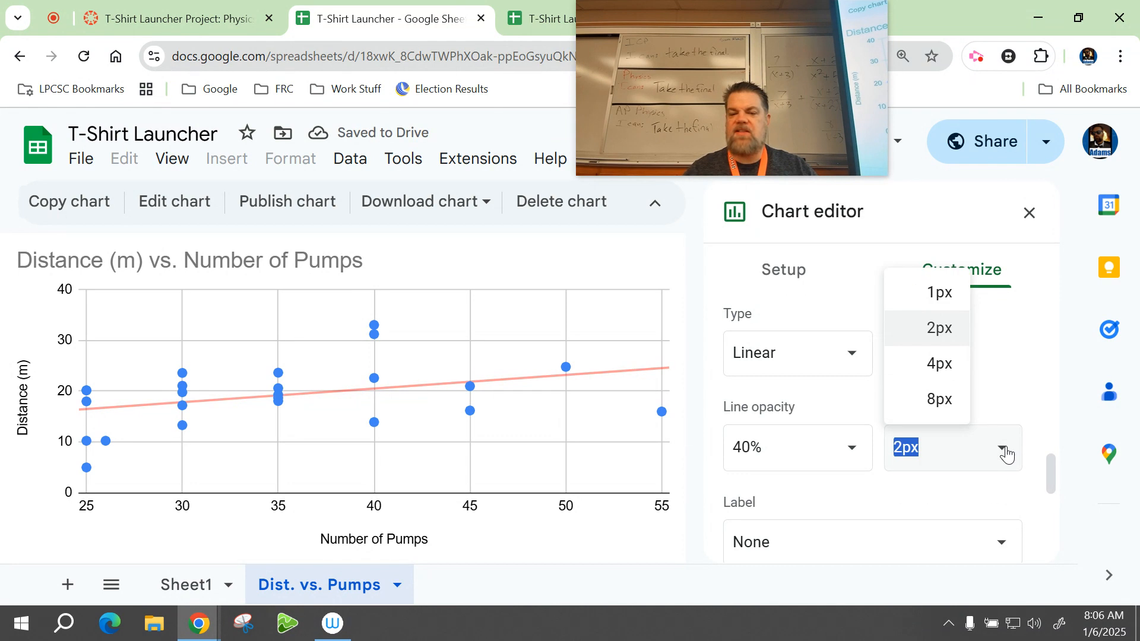
pyautogui.click(940, 366)
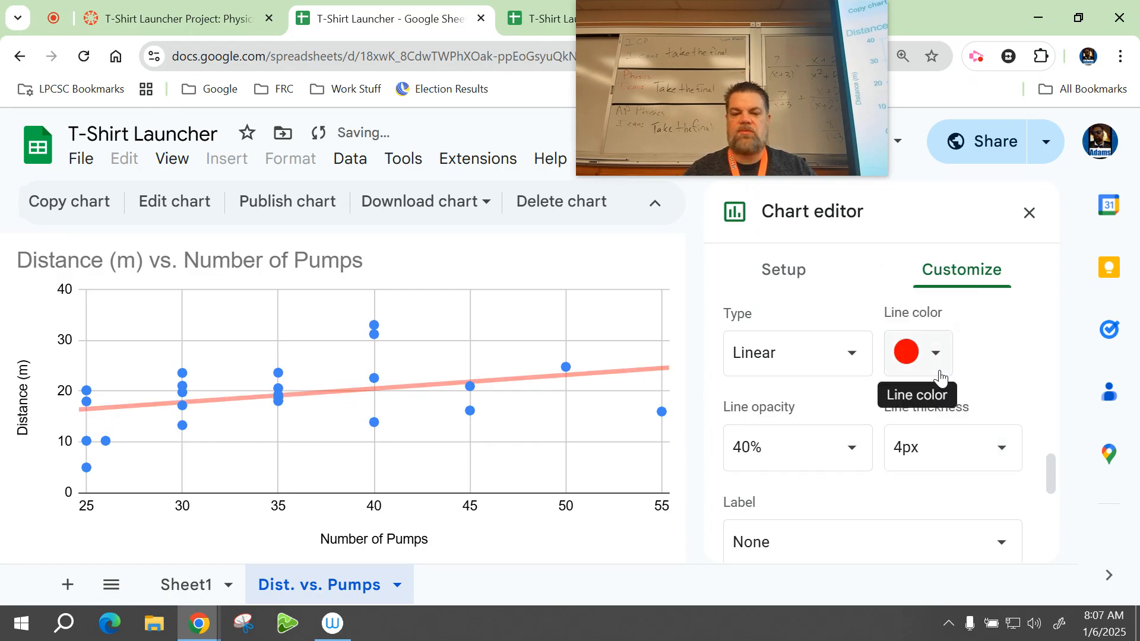
# - Label the trendline with its equation using the Use Equation option, and close the chart editor
pyautogui.scroll(-3, 931, 445)
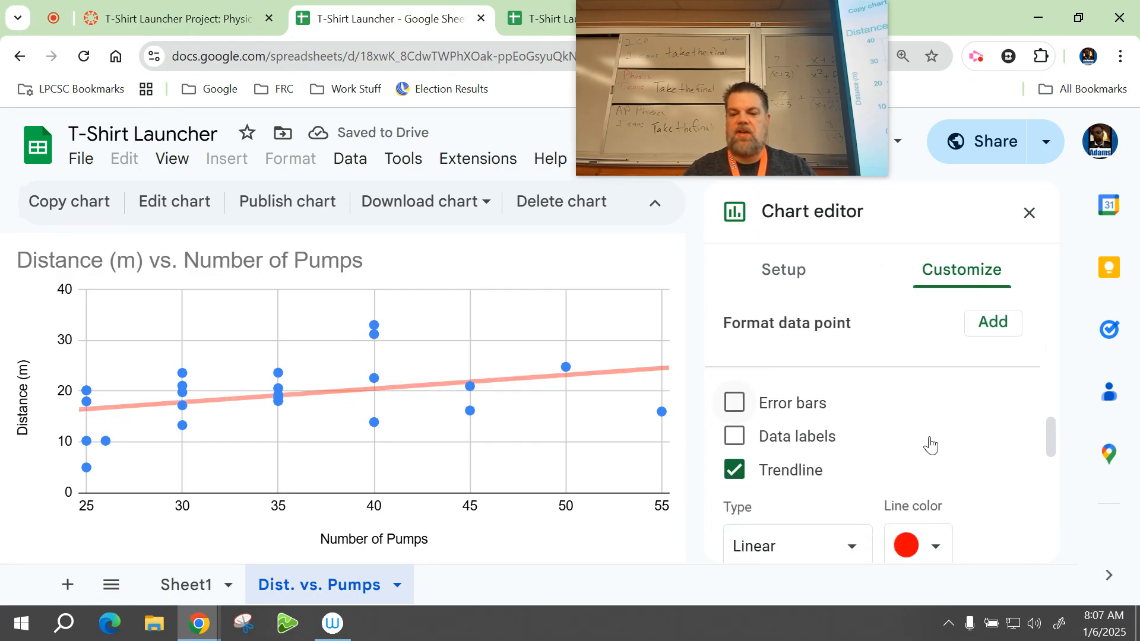
pyautogui.scroll(-2, 930, 445)
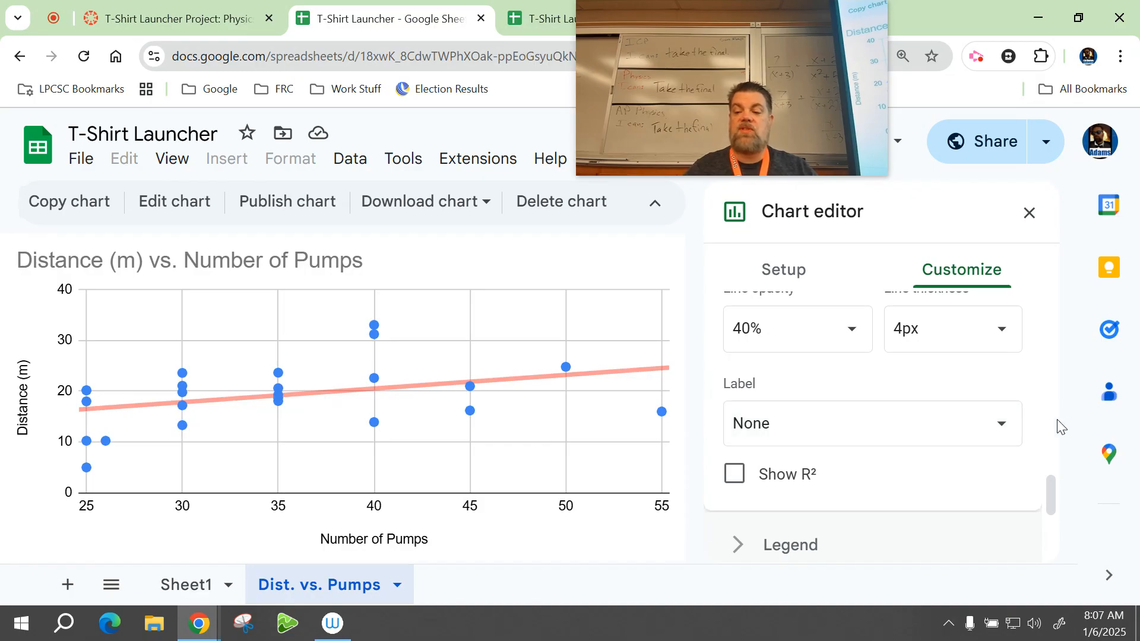
pyautogui.click(997, 434)
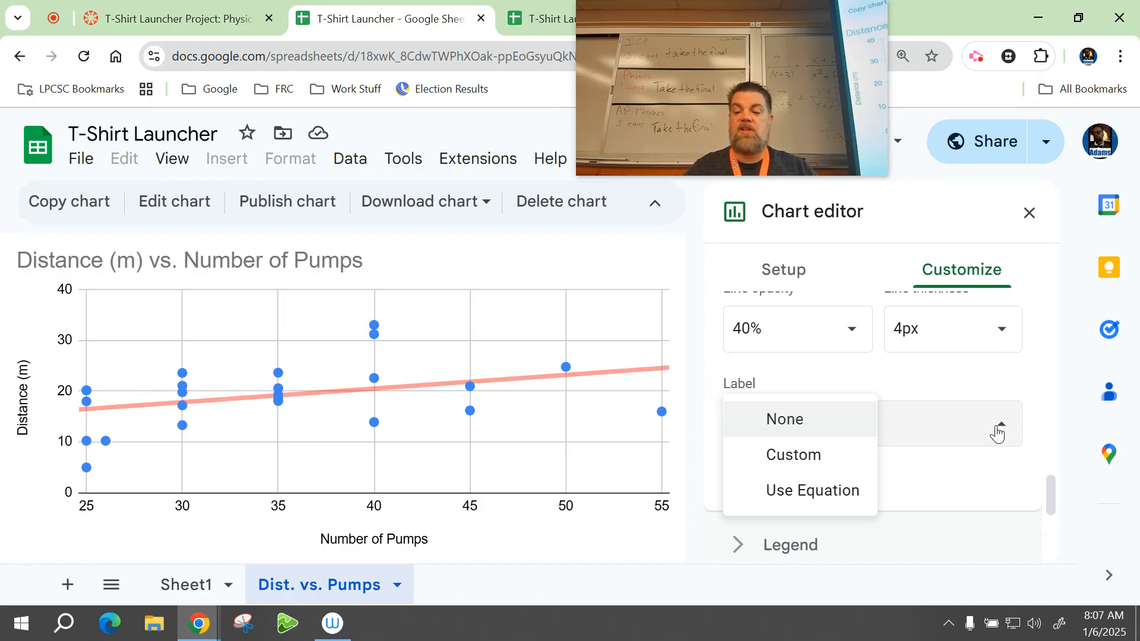
pyautogui.click(825, 493)
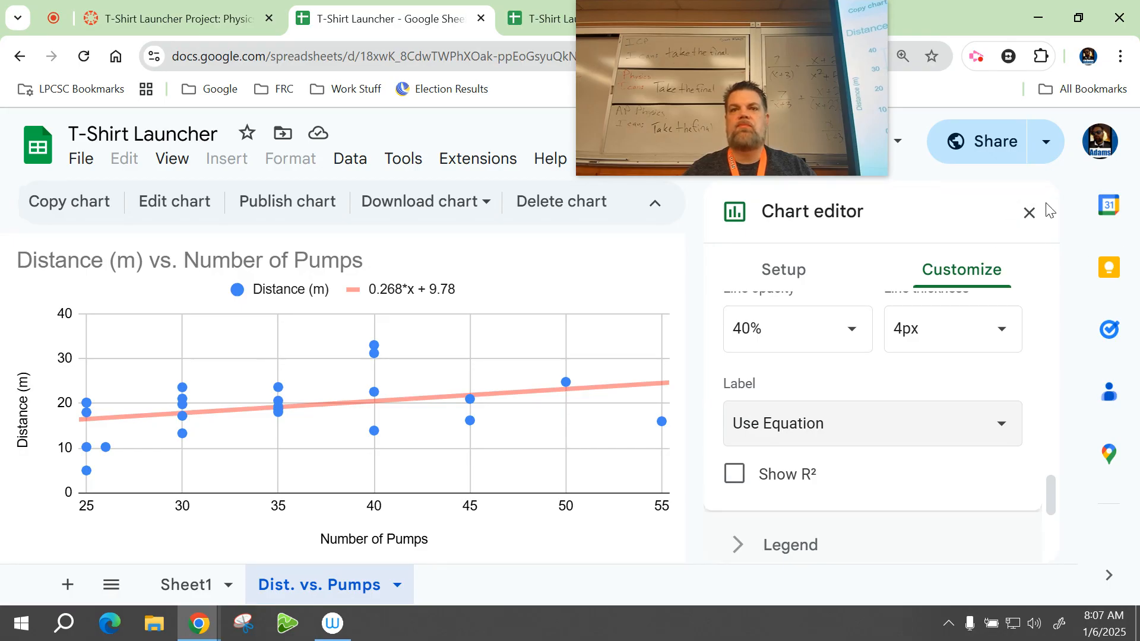
pyautogui.click(1027, 213)
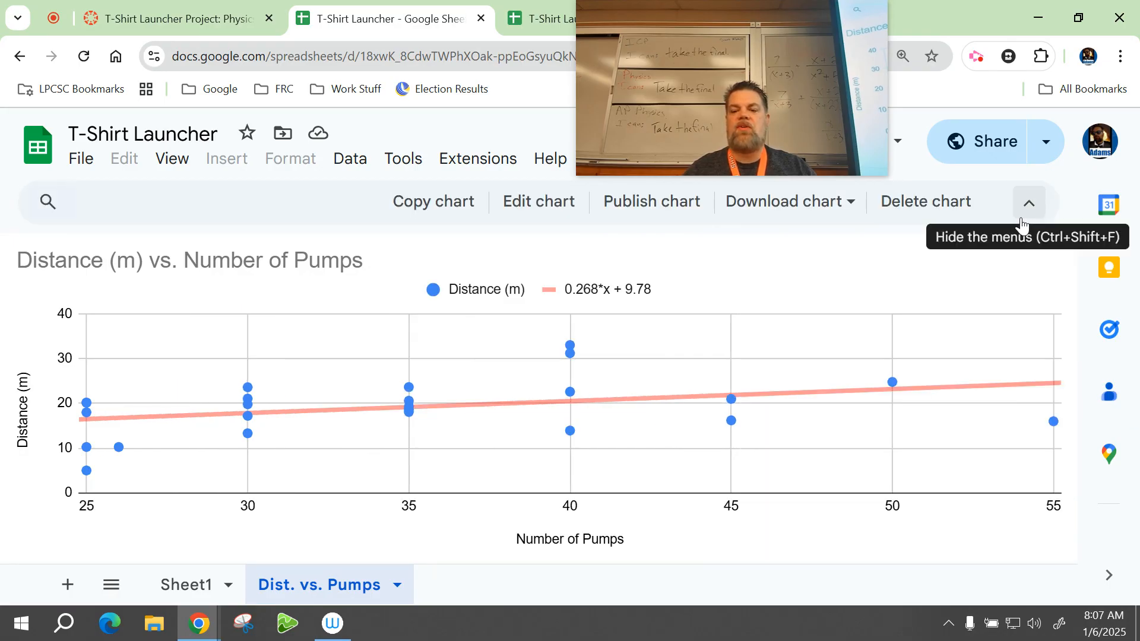